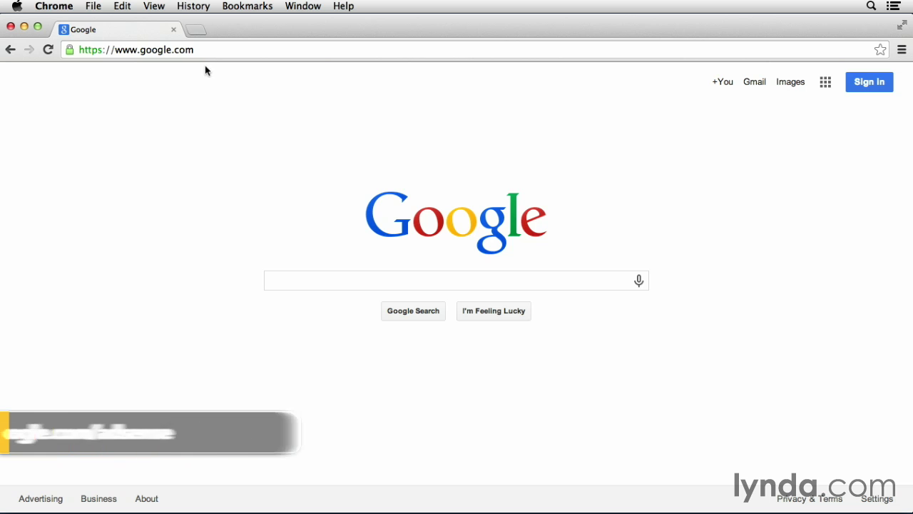
Go to google.com/adsense in the Chrome address bar
{"action": "left_click", "coordinate": [210, 52]}
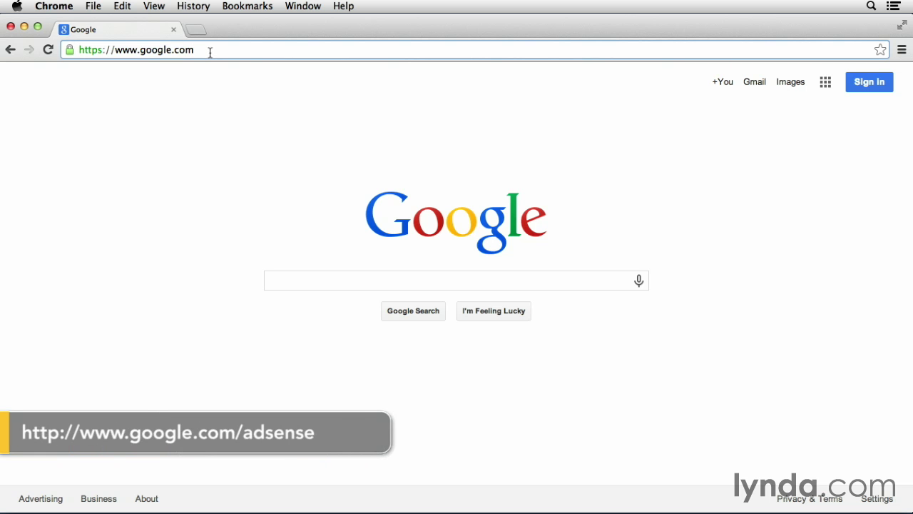
{"action": "type", "text": "/adsense"}
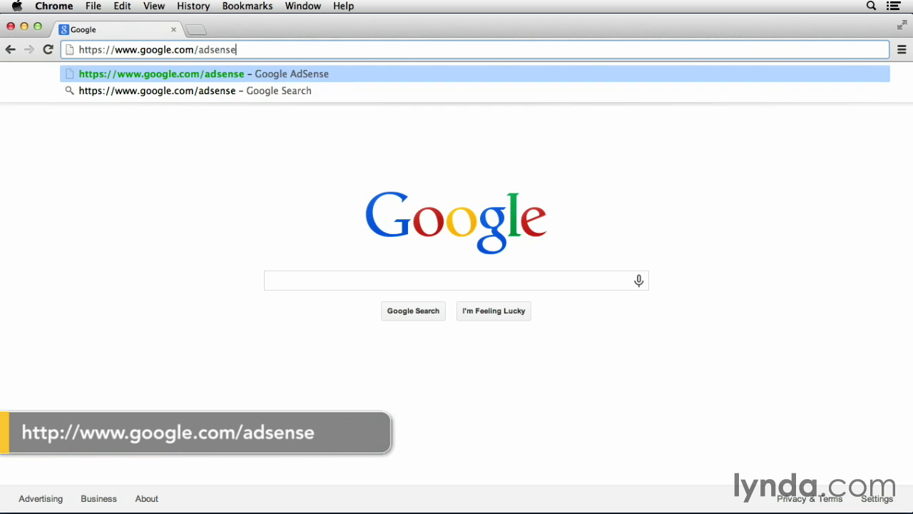
{"action": "key", "text": "Return"}
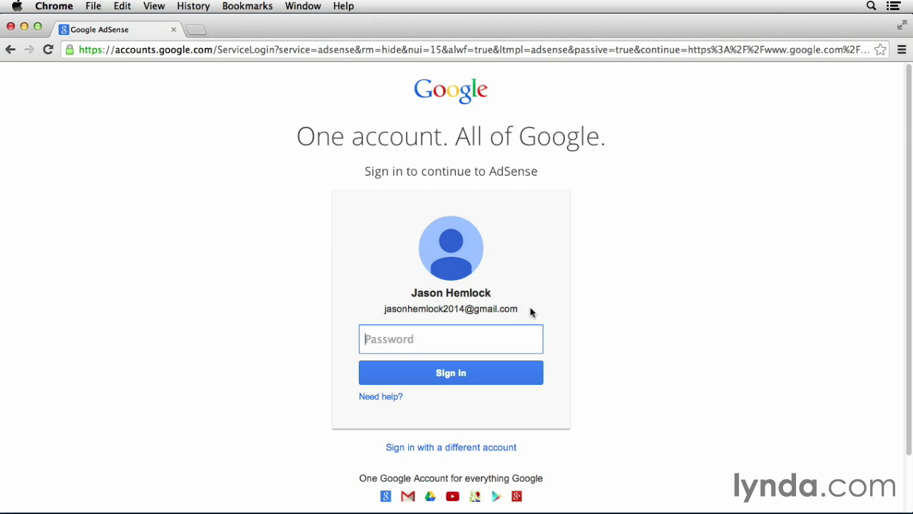
Enter the Google account password and sign in
{"action": "type", "text": "•••••••••"}
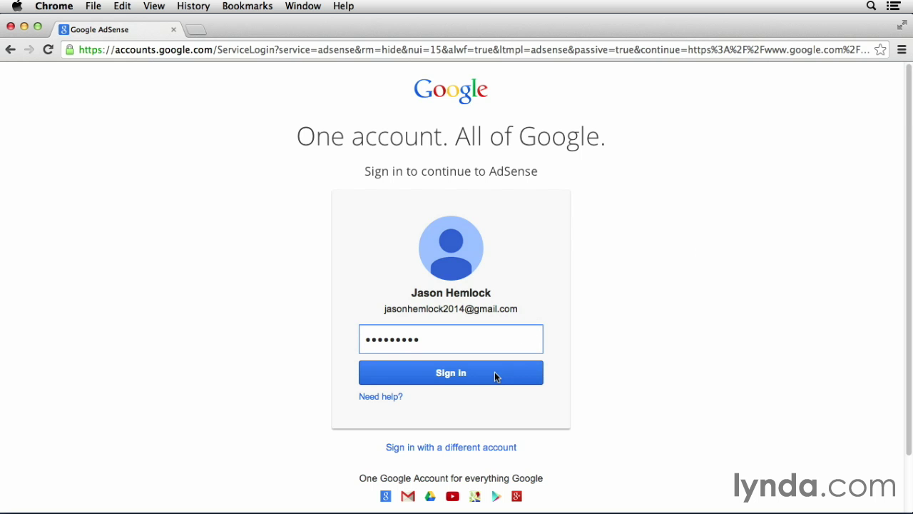
{"action": "left_click", "coordinate": [495, 372]}
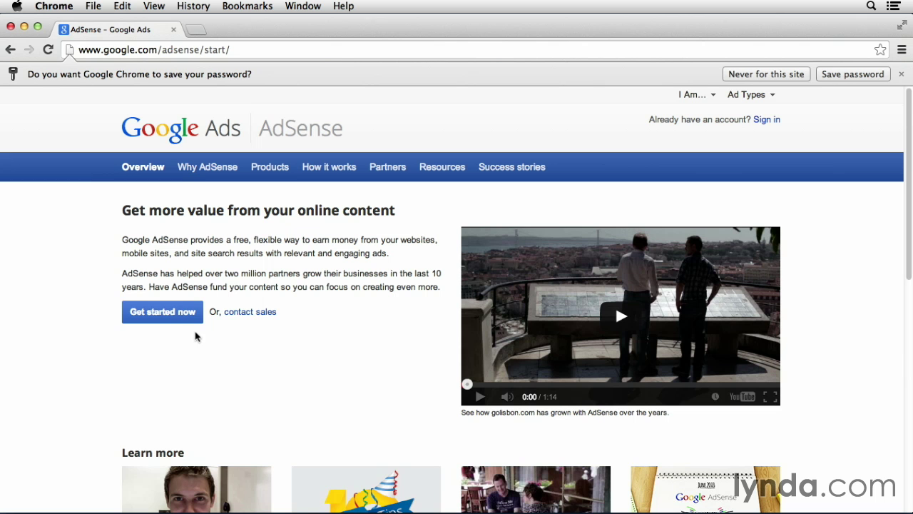
Choose 'Get started now' on the AdSense start page
{"action": "left_click", "coordinate": [180, 319]}
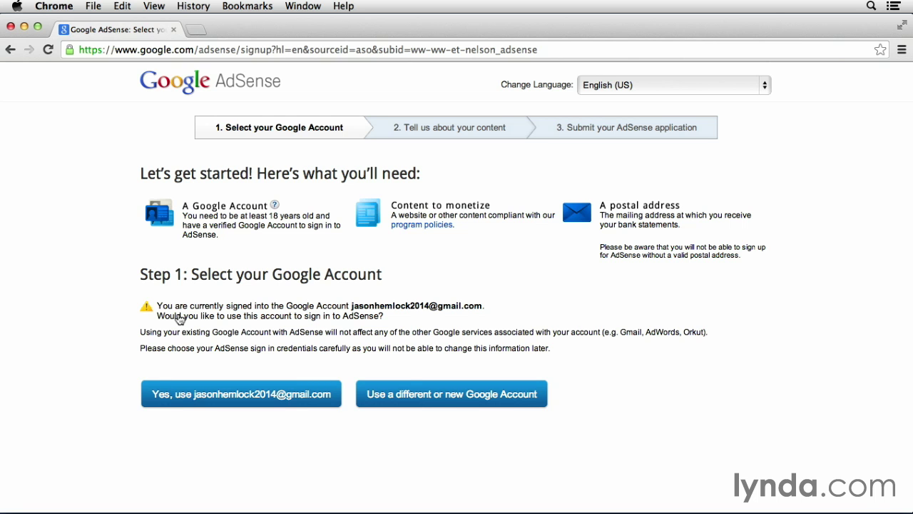
Confirm using the currently signed-in Google account for AdSense
{"action": "left_click", "coordinate": [227, 398]}
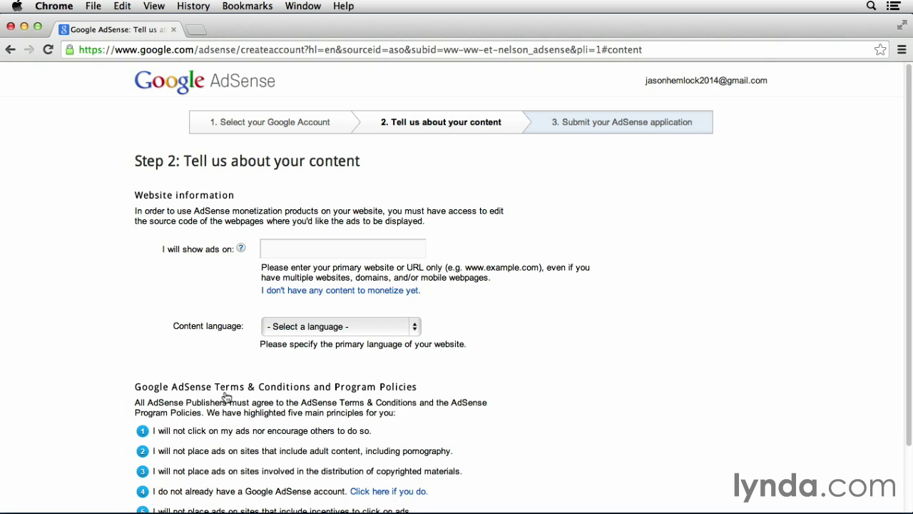
Enter KinetEcoInc.com as the ad website, select English as content language, and continue
{"action": "left_click", "coordinate": [296, 251]}
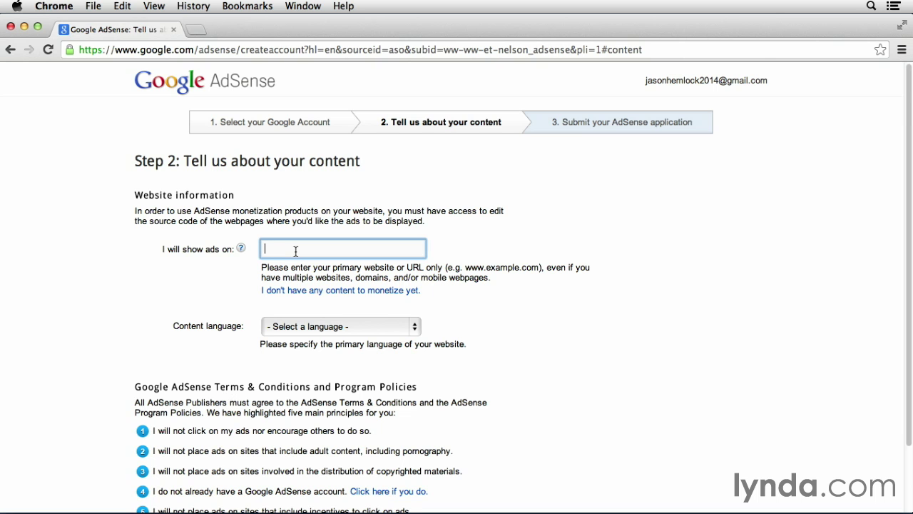
{"action": "type", "text": "KinetEcol"}
{"action": "type", "text": "nc.com"}
{"action": "left_click", "coordinate": [511, 326]}
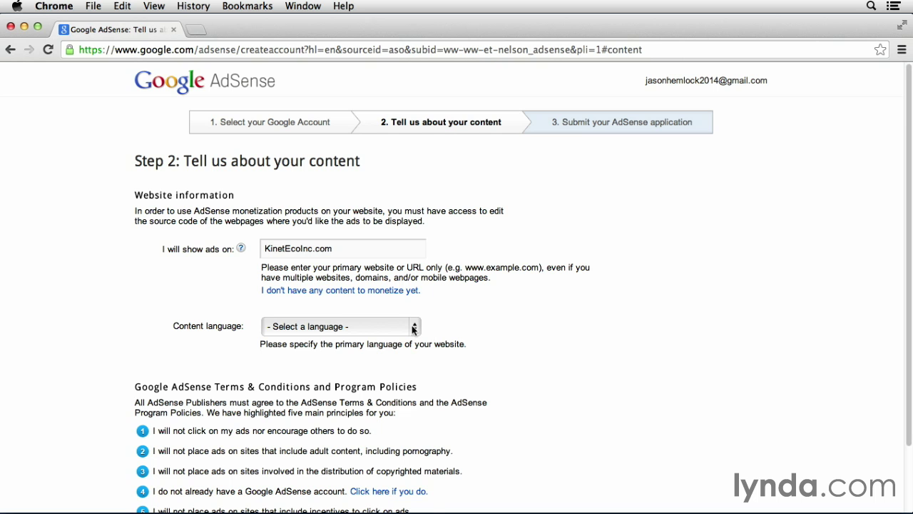
{"action": "left_click", "coordinate": [414, 326]}
{"action": "left_click", "coordinate": [399, 435]}
{"action": "scroll", "coordinate": [539, 398], "scroll_direction": "down", "scroll_amount": 3}
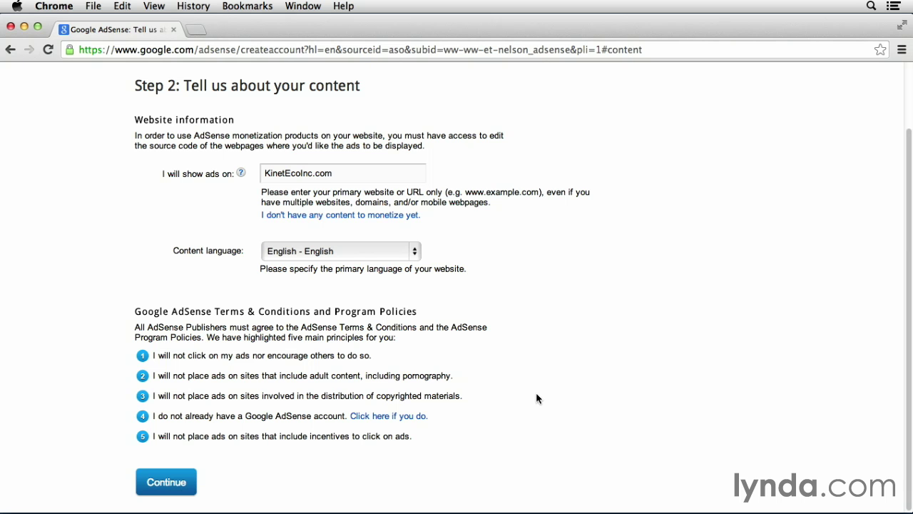
{"action": "left_click", "coordinate": [164, 479]}
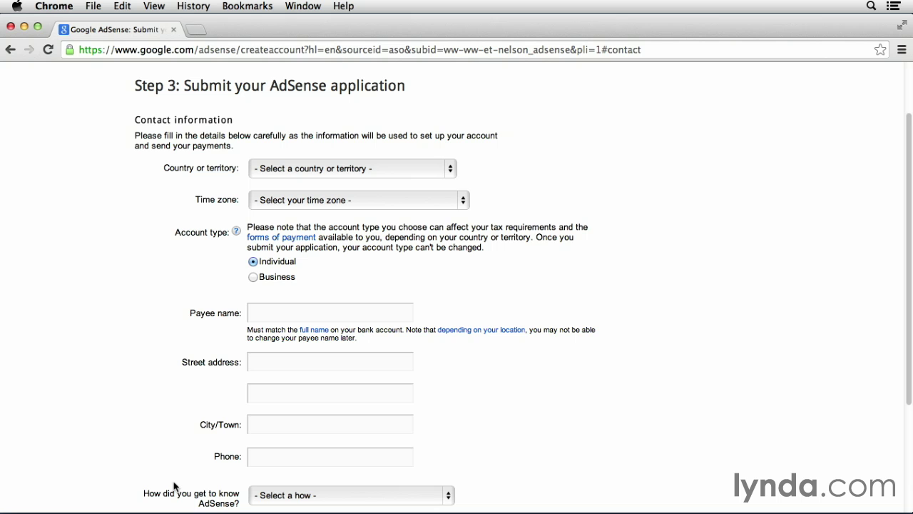
Set the country to United States and pick a (-07:00) time zone
{"action": "left_click", "coordinate": [325, 167]}
{"action": "scroll", "coordinate": [339, 317], "scroll_direction": "down", "scroll_amount": 10}
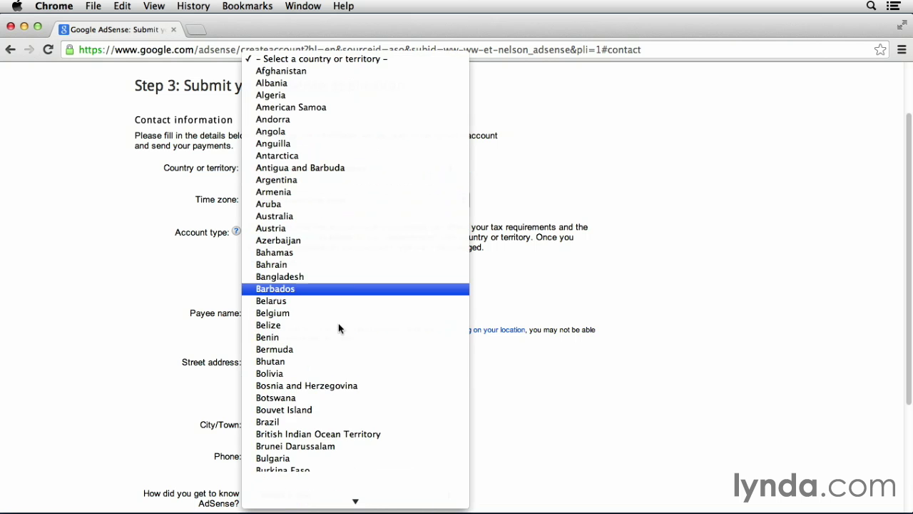
{"action": "scroll", "coordinate": [341, 389], "scroll_direction": "down", "scroll_amount": 20}
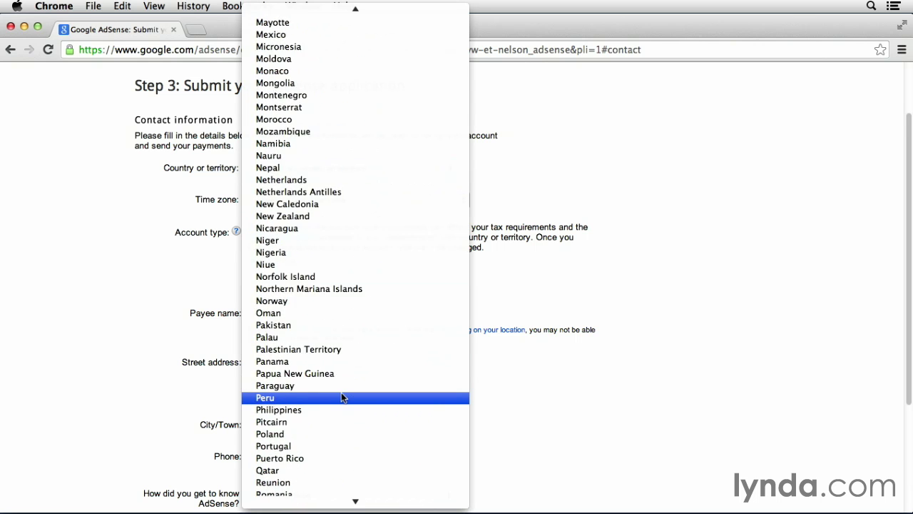
{"action": "left_click", "coordinate": [341, 337]}
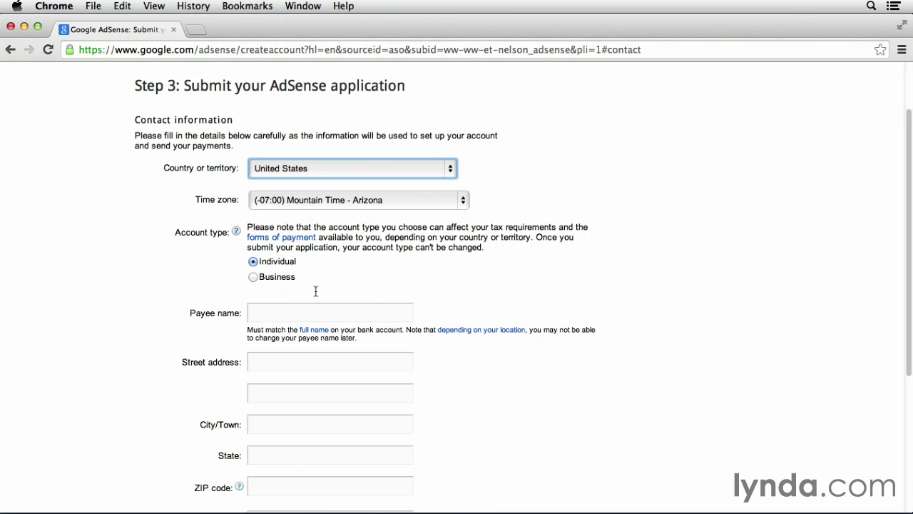
{"action": "left_click", "coordinate": [438, 204]}
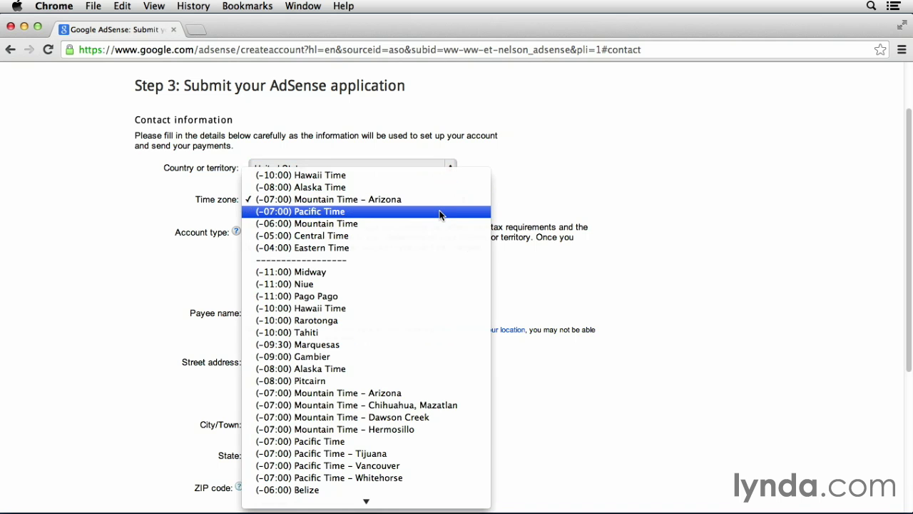
{"action": "left_click", "coordinate": [439, 212]}
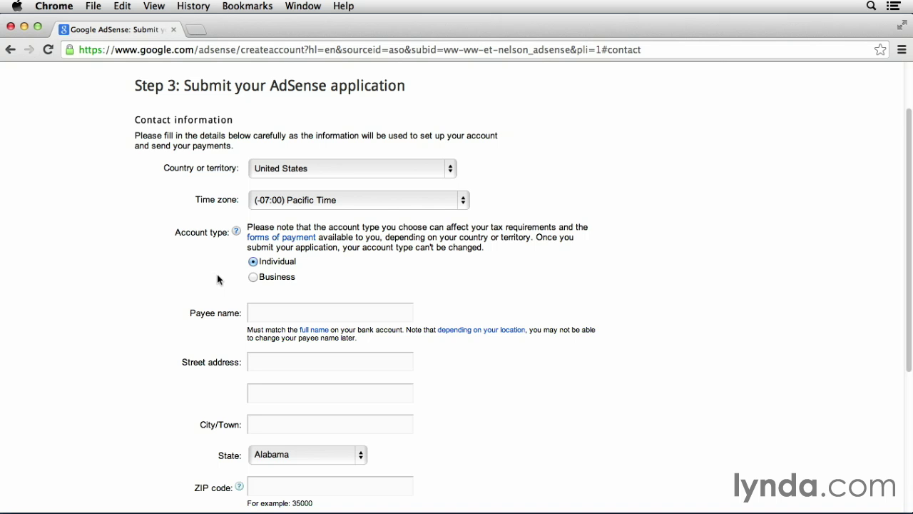
Fill in the payee's name, street address and city
{"action": "left_click", "coordinate": [269, 313]}
{"action": "left_click", "coordinate": [208, 337]}
{"action": "scroll", "coordinate": [139, 353], "scroll_direction": "down", "scroll_amount": 5}
{"action": "left_click", "coordinate": [277, 222]}
{"action": "type", "text": "123 KinetEco Drive"}
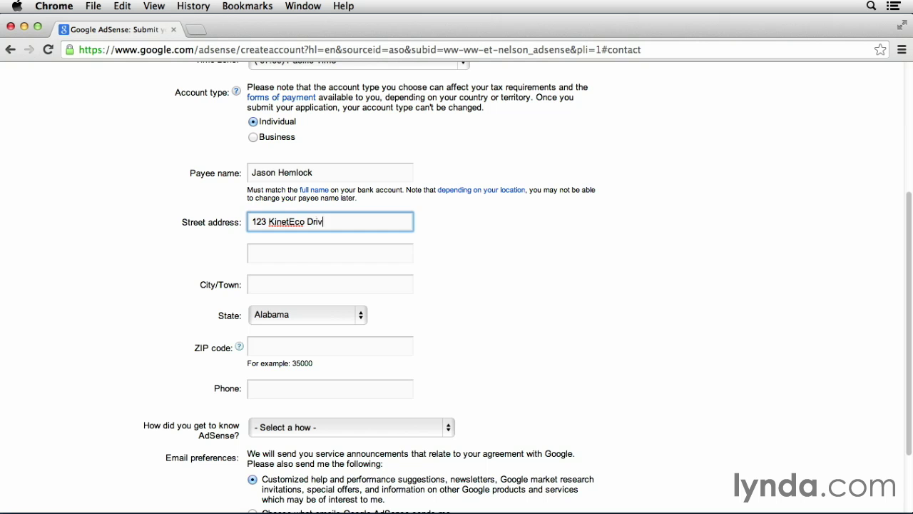
{"action": "left_click", "coordinate": [297, 281]}
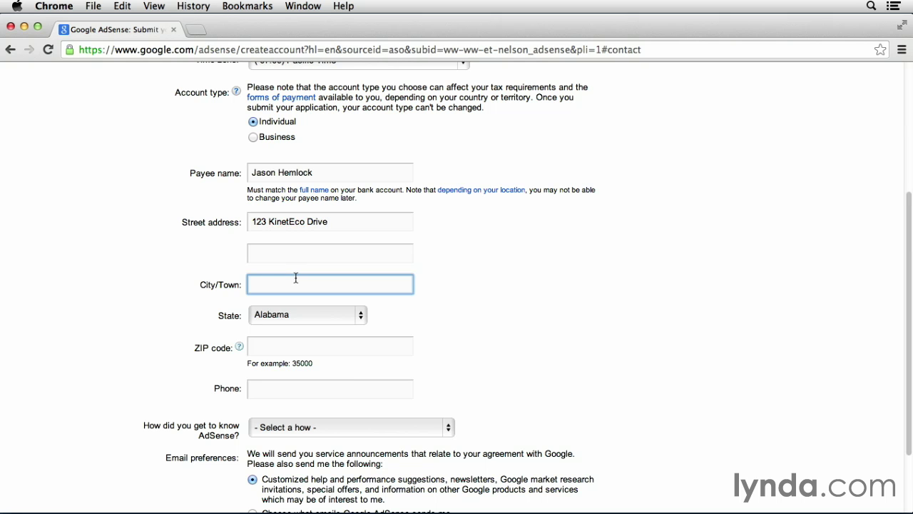
{"action": "type", "text": "Los Angeles"}
Select the state, then enter the ZIP code and phone number
{"action": "left_click", "coordinate": [307, 315]}
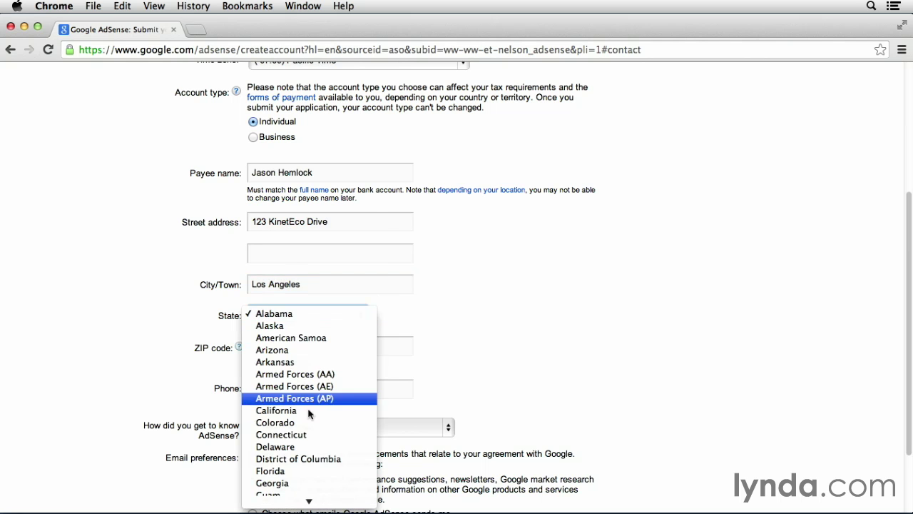
{"action": "left_click", "coordinate": [299, 301]}
{"action": "left_click", "coordinate": [307, 348]}
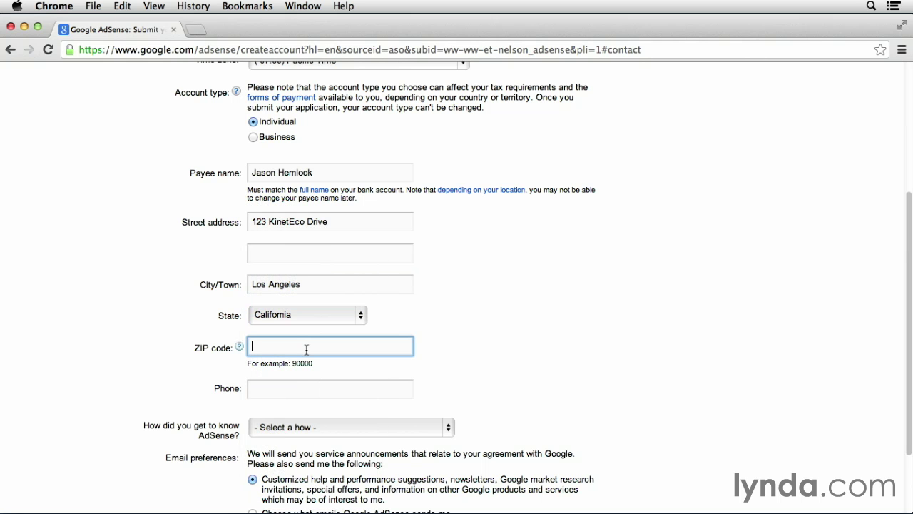
{"action": "type", "text": "90016"}
{"action": "left_click", "coordinate": [489, 339]}
{"action": "scroll", "coordinate": [492, 356], "scroll_direction": "down", "scroll_amount": 3}
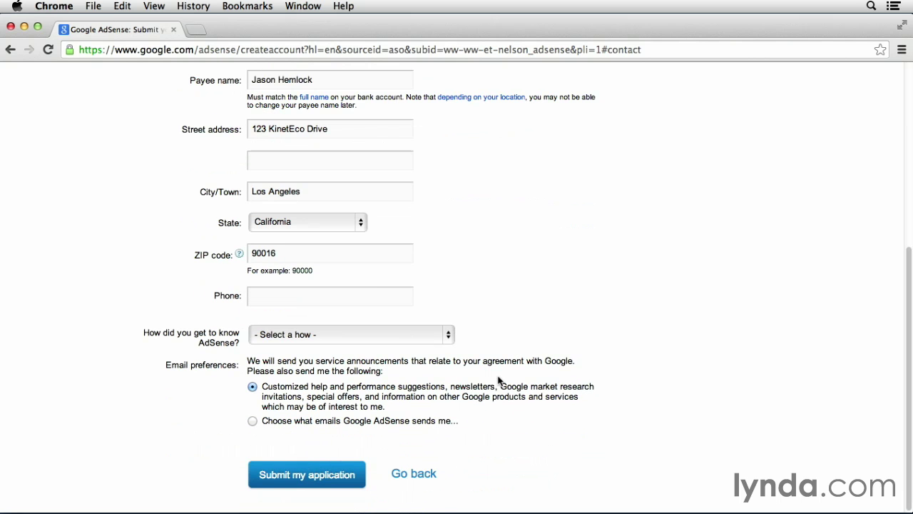
{"action": "left_click", "coordinate": [374, 301]}
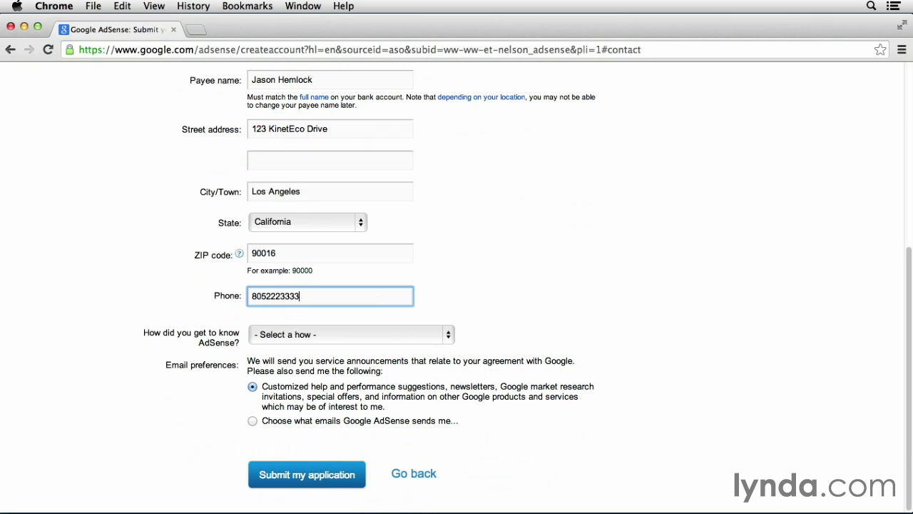
{"action": "left_click", "coordinate": [468, 295]}
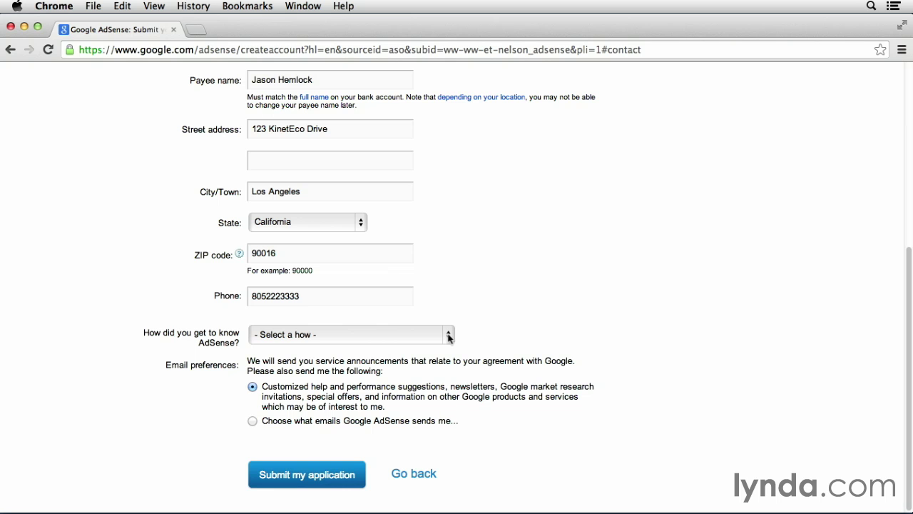
Answer 'How did you get to know AdSense?' with Friend/Colleague
{"action": "left_click", "coordinate": [449, 335]}
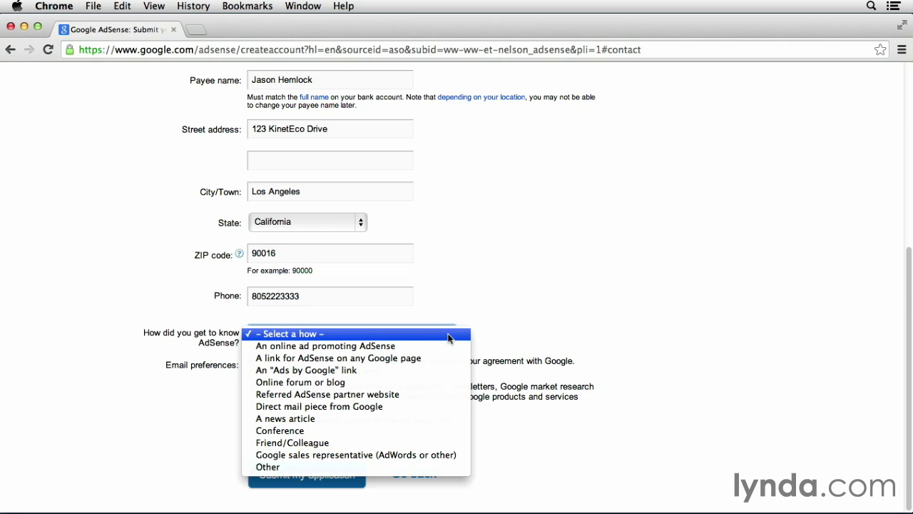
{"action": "left_click", "coordinate": [441, 448]}
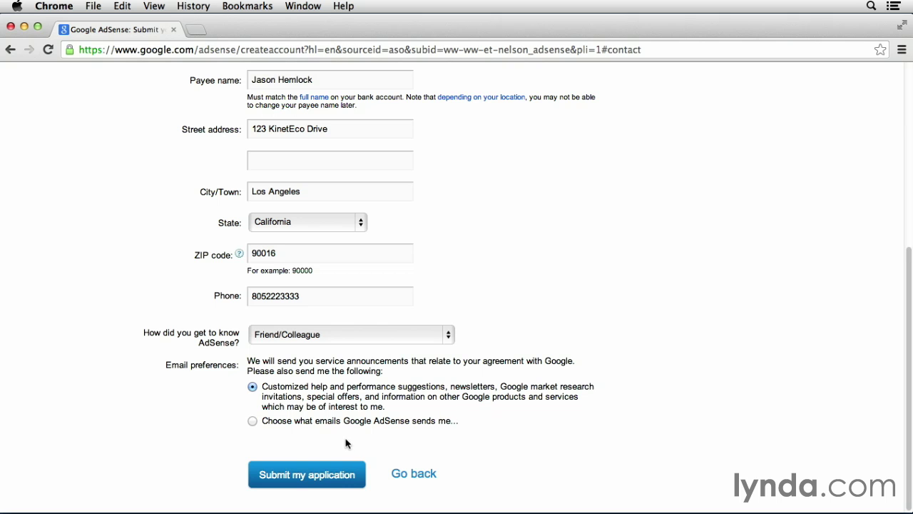
Submit the completed AdSense application for review
{"action": "left_click", "coordinate": [348, 475]}
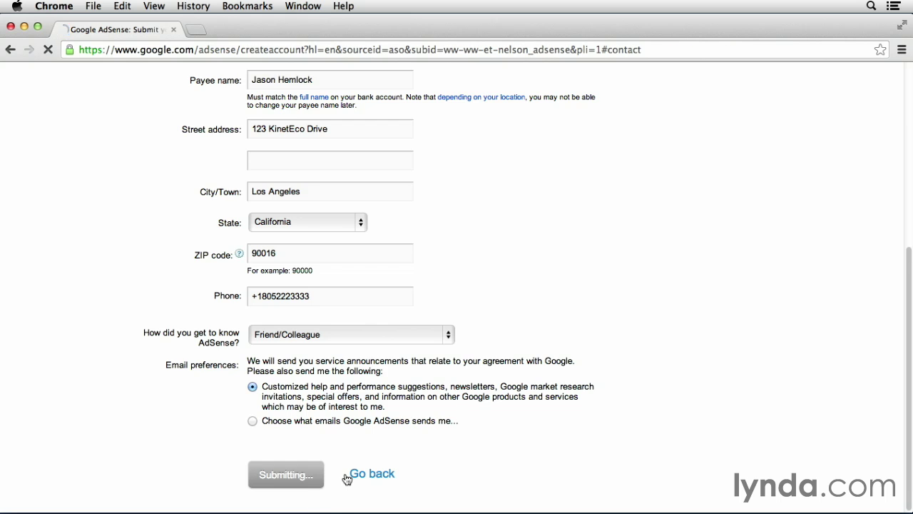